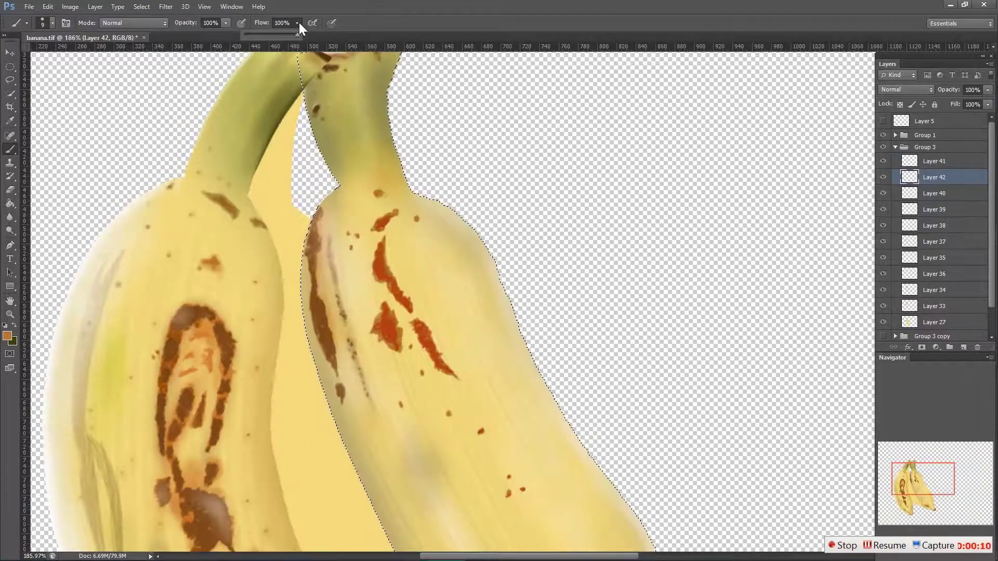
Paint a brown shading streak across the front banana inside its outline.
drag(392, 243, 404, 270)
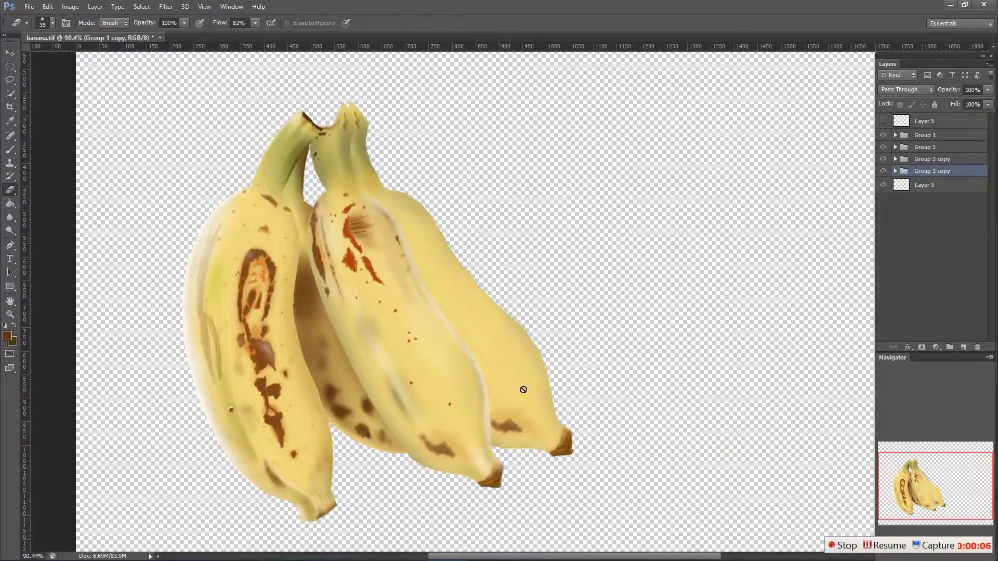
Expand a banana group in the Layers panel to reveal its layers for the stem tip.
click(895, 159)
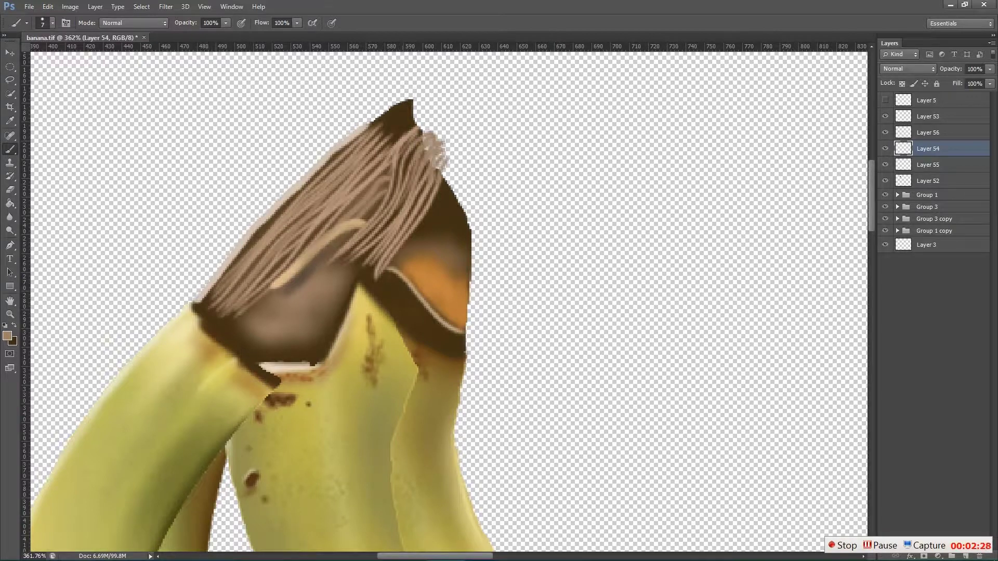
Choose a small soft brush from the Brush Preset picker for the white stem fibres.
click(52, 23)
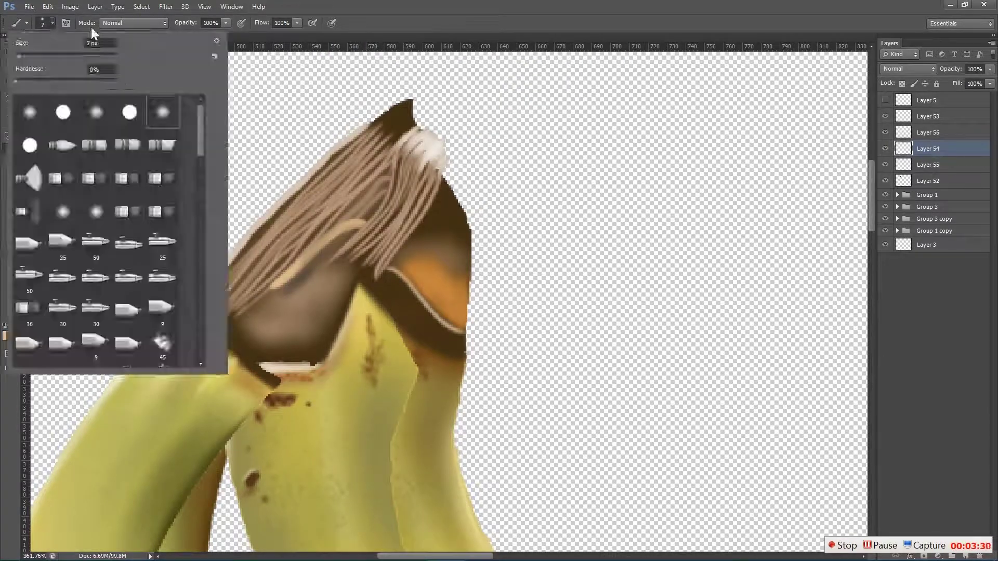